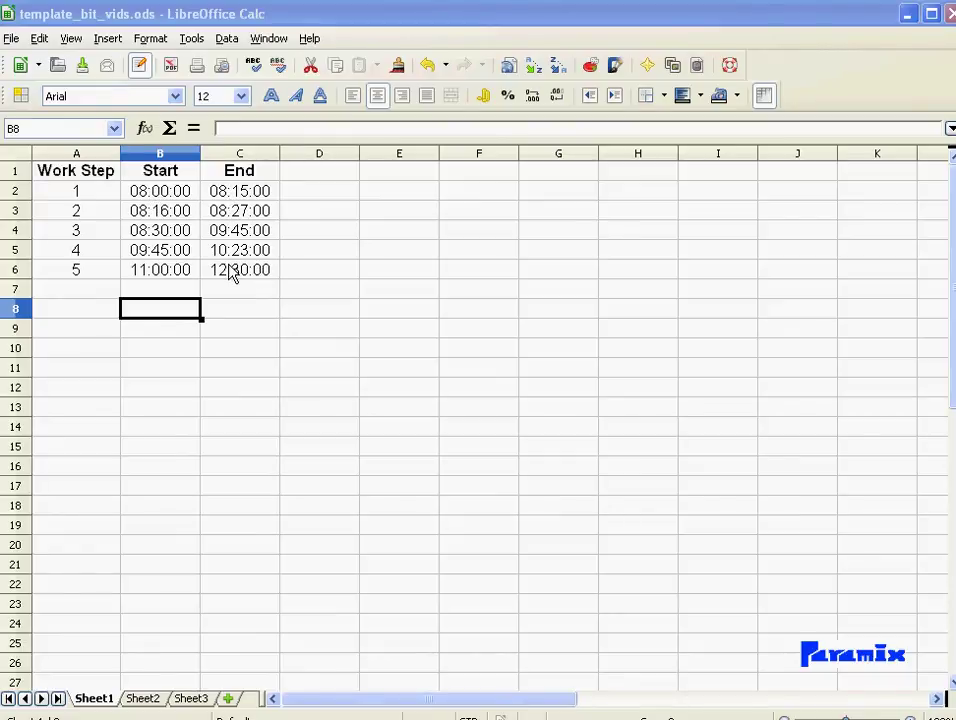
Select the Start and End times in B2:C6 and open their Format Cells number settings.
click(165, 199)
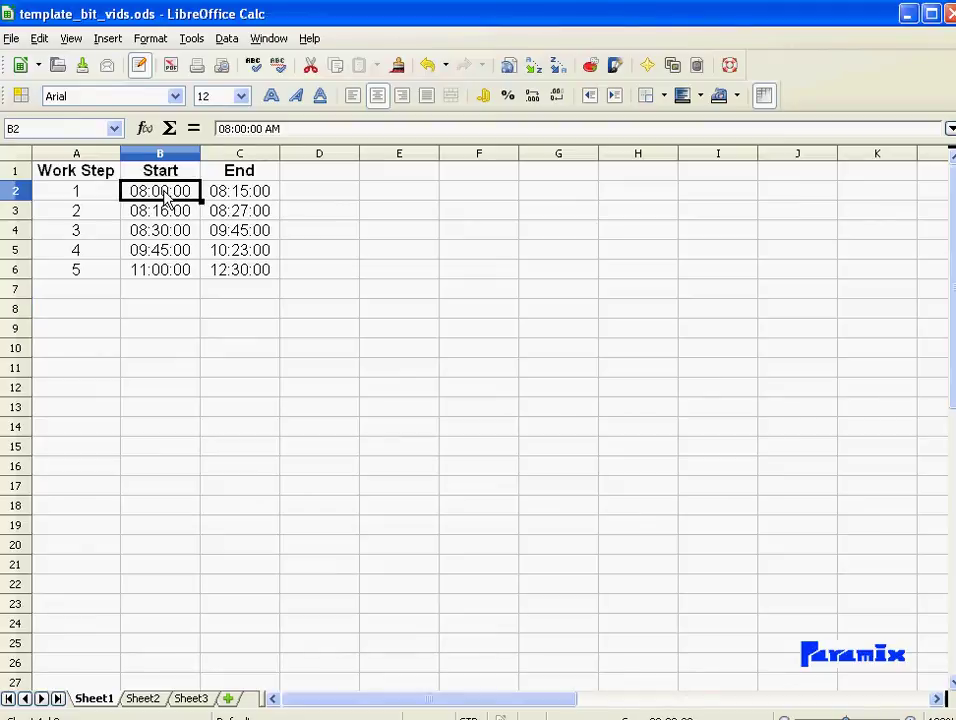
drag(165, 199, 233, 274)
click(150, 38)
click(180, 90)
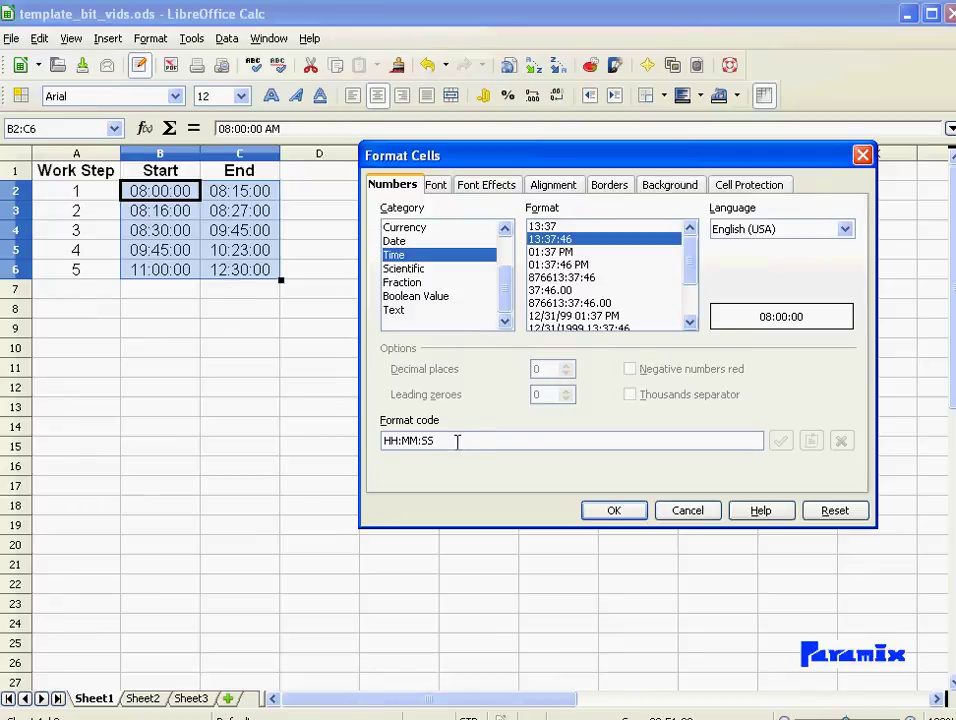
Replace the HH:MM:SS format code with the custom code hh mm ss.
drag(457, 442, 344, 448)
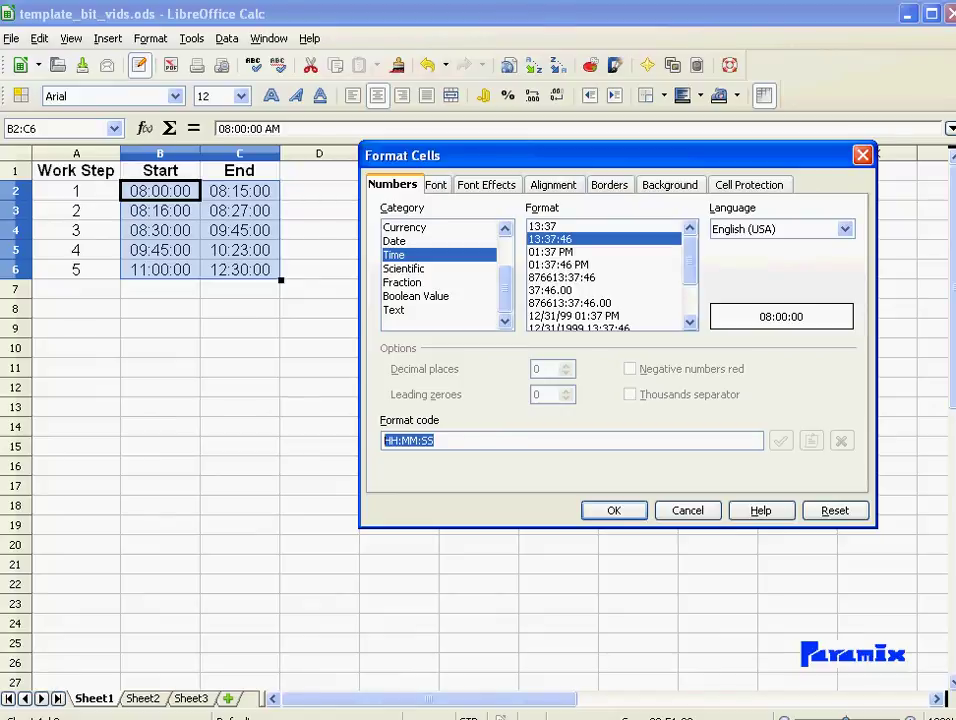
text(h)
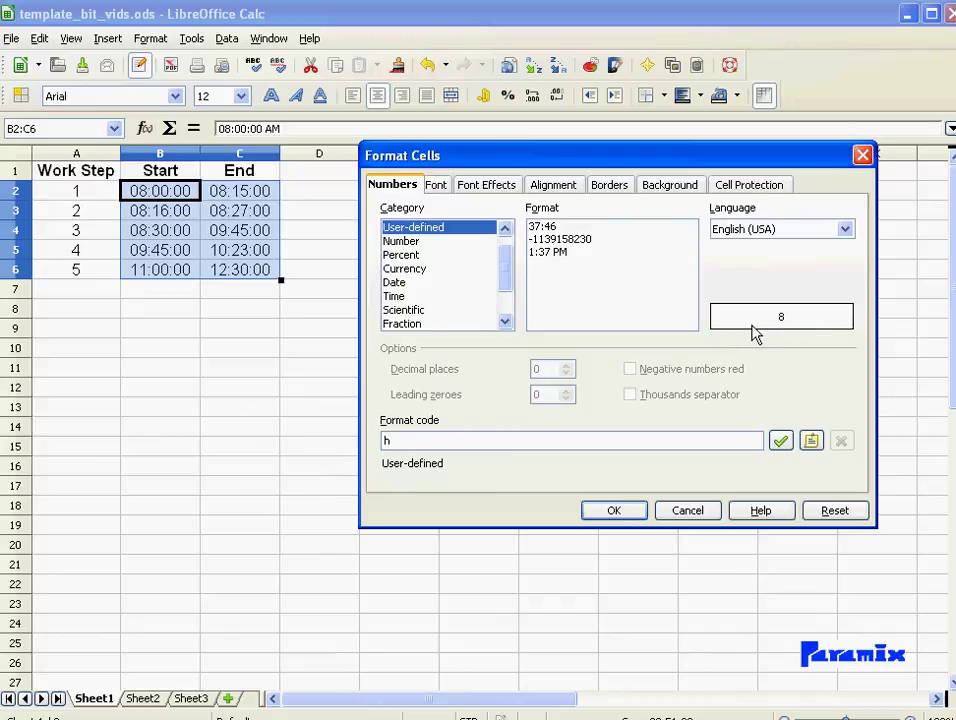
text(h mm ss)
click(399, 440)
text(-)
click(421, 440)
text(--)
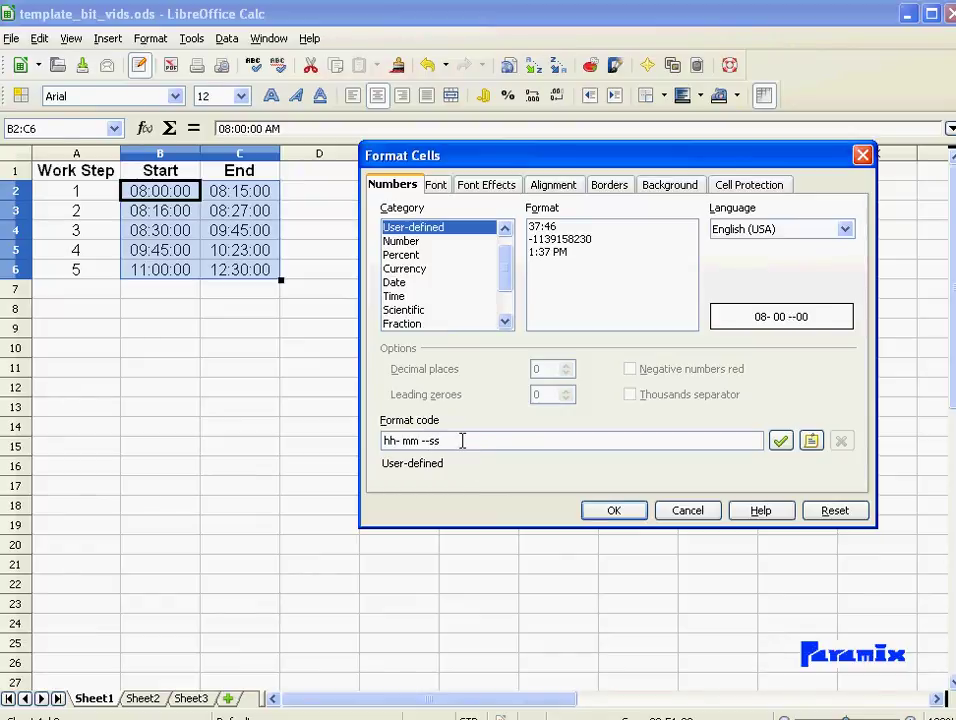
key(BackSpace)
key(BackSpace)
click(400, 441)
key(BackSpace)
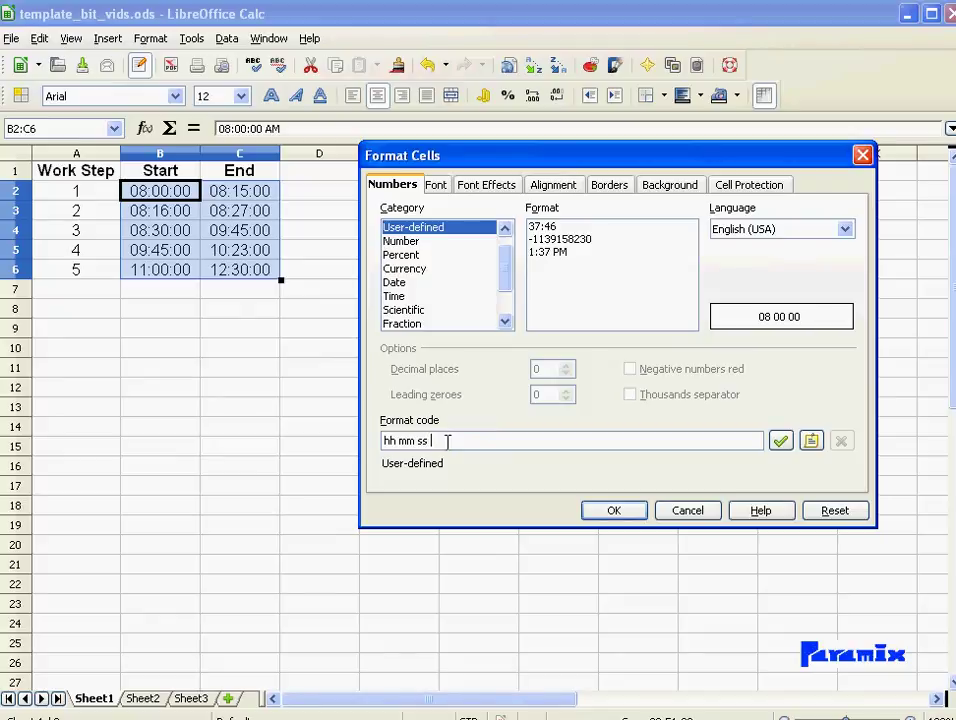
Append the quoted text "time in space" to the format code, previewing 08 00 00 time in space.
text("time in space")
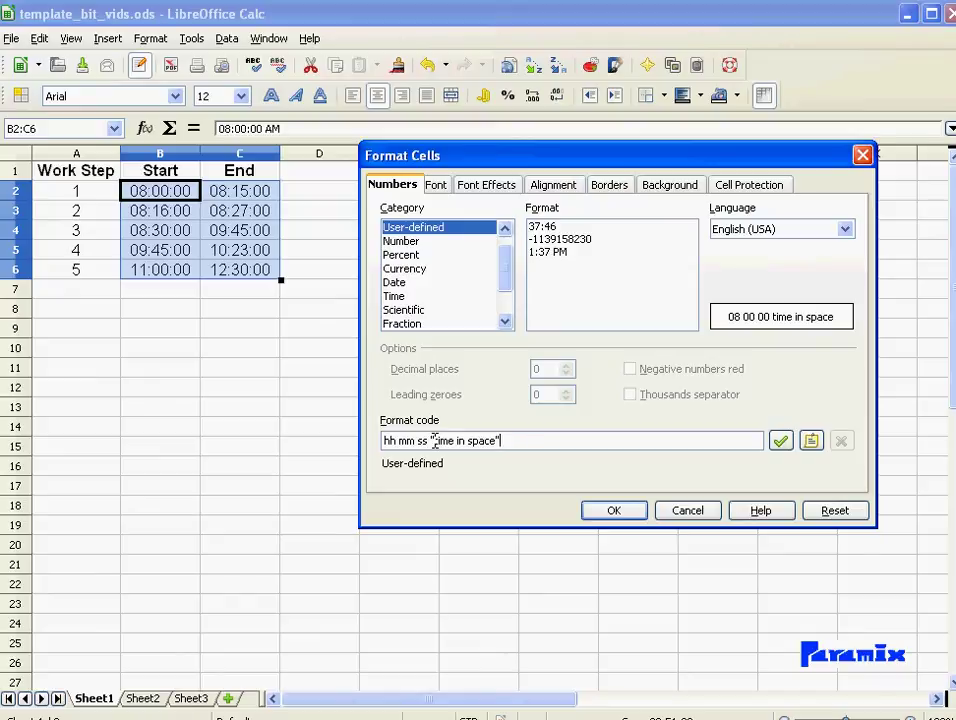
drag(503, 441, 432, 441)
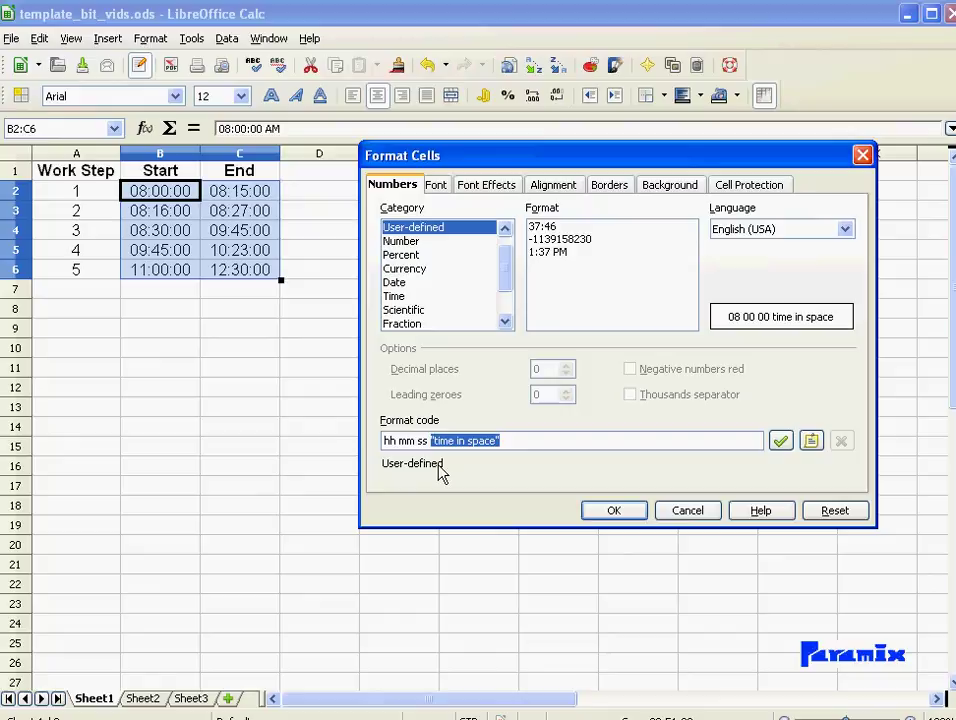
Swap the quoted text for am/pm, then apply format code hh:mm so times show as 08:00.
text(am/)
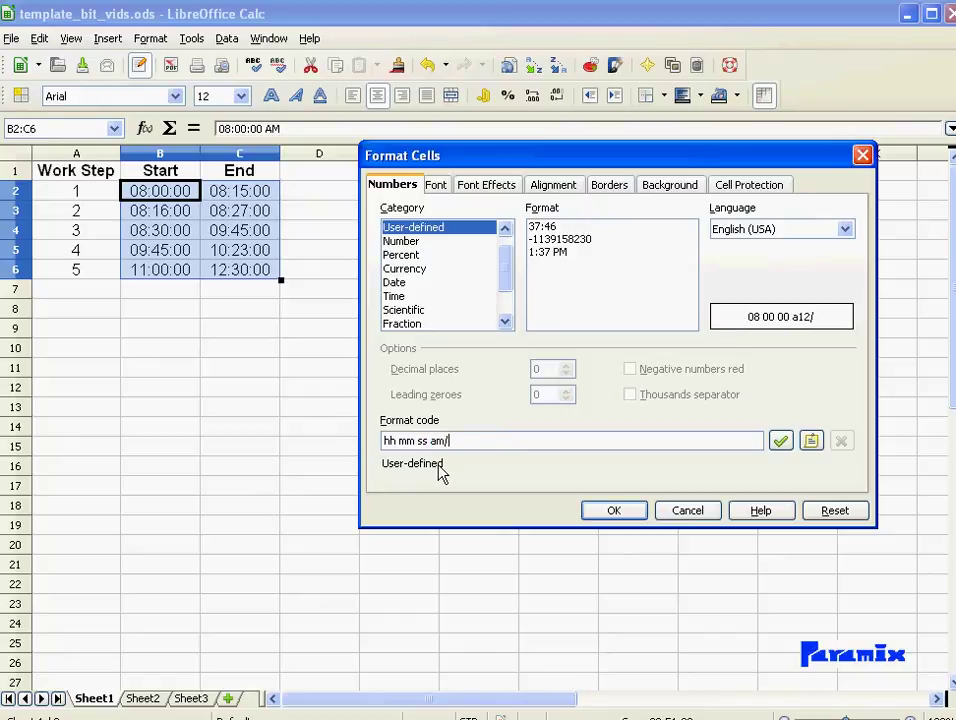
text(pm)
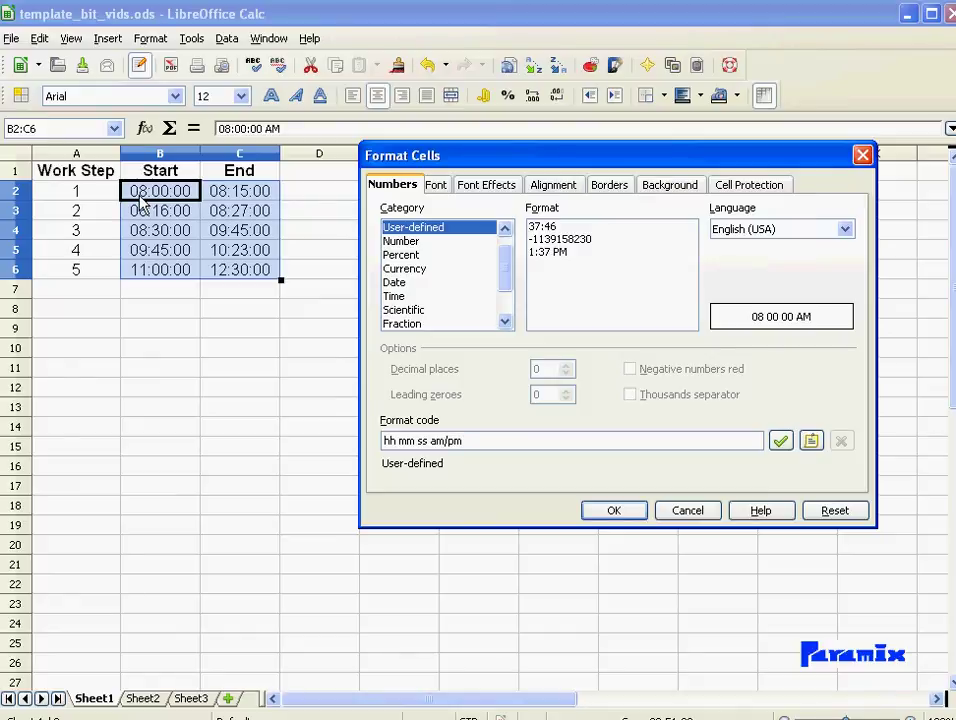
key(BackSpace)
key(BackSpace)
key(BackSpace)
key(BackSpace)
key(BackSpace)
key(BackSpace)
key(BackSpace)
key(BackSpace)
key(BackSpace)
key(BackSpace)
key(BackSpace)
key(BackSpace)
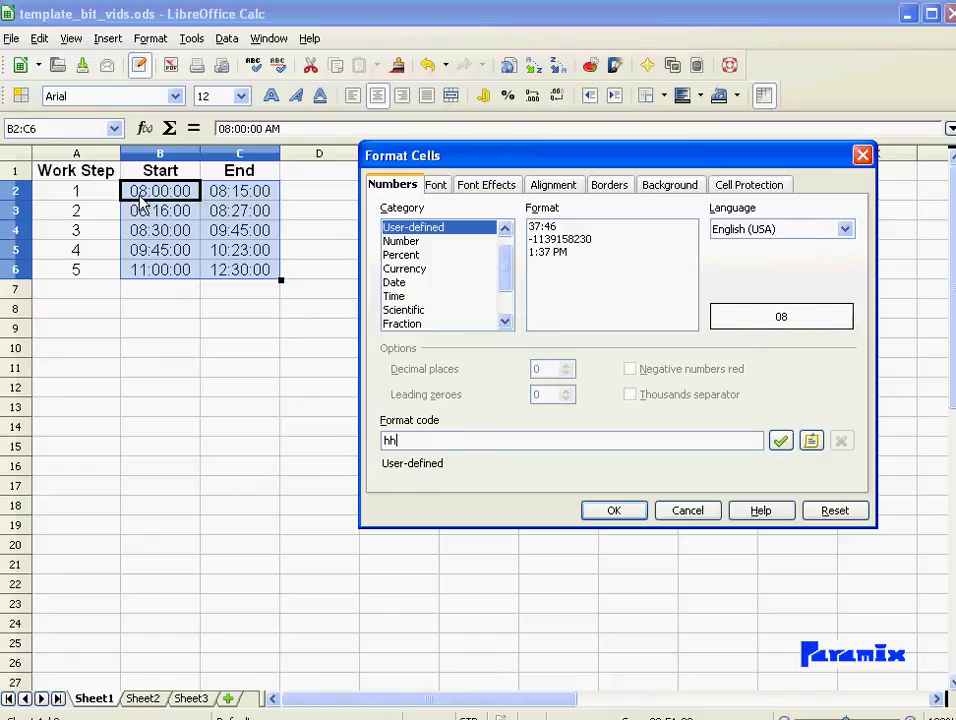
text(:mm)
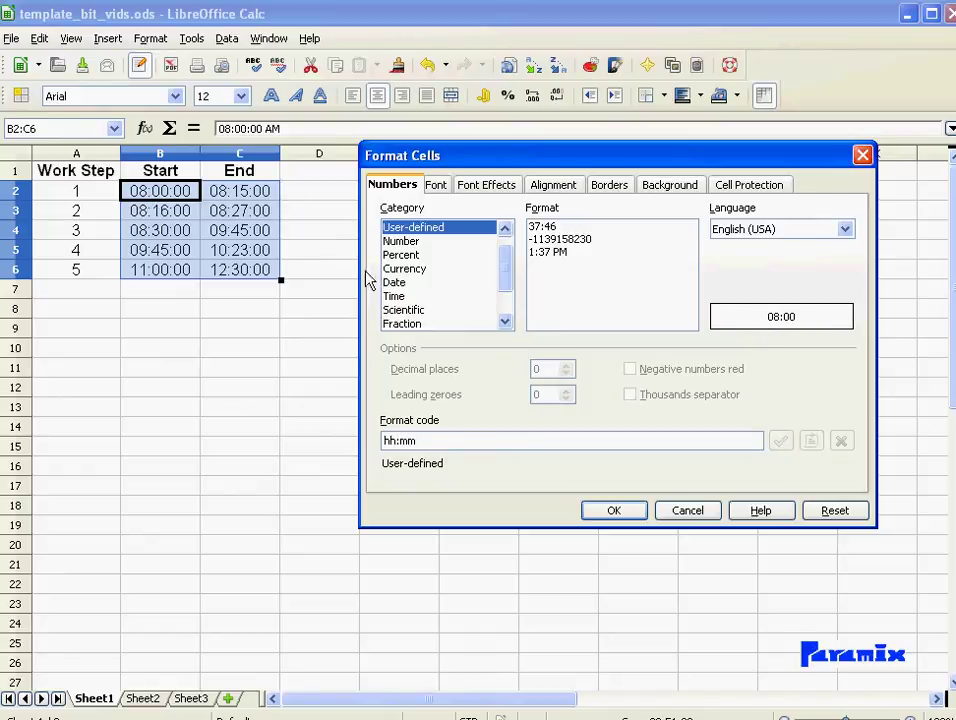
click(622, 513)
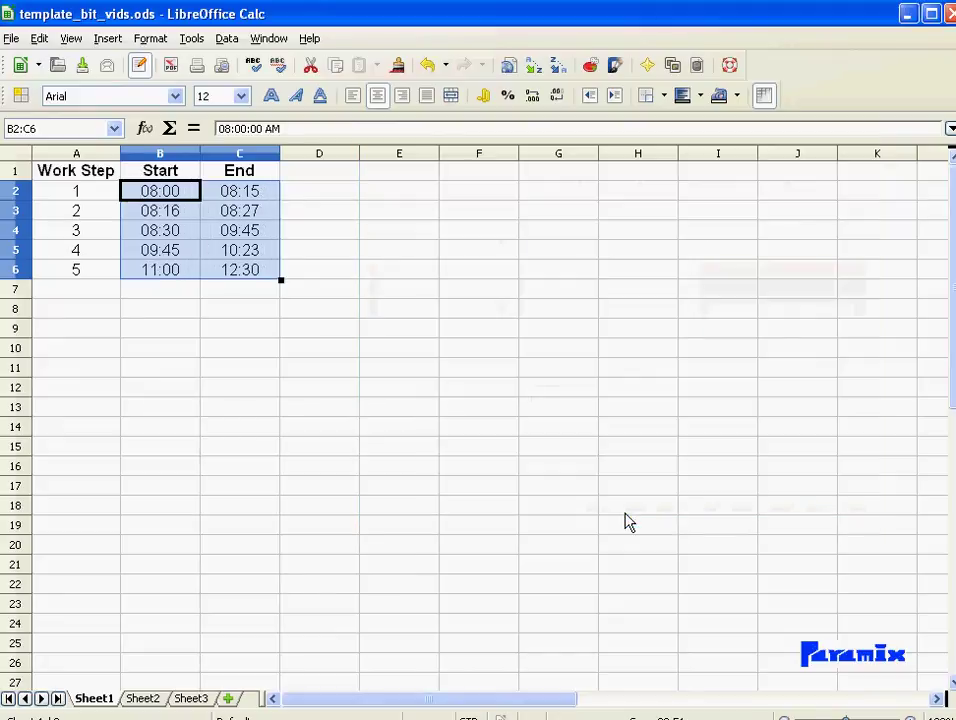
Deselect the times and enter the header 'Duration' in cell D1.
click(323, 357)
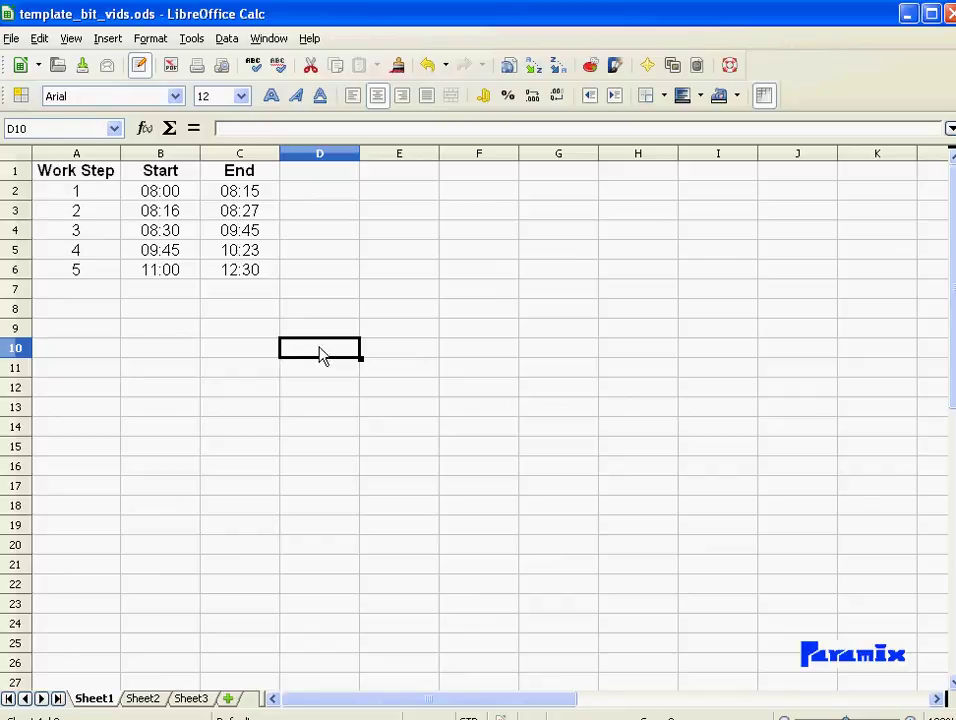
click(330, 183)
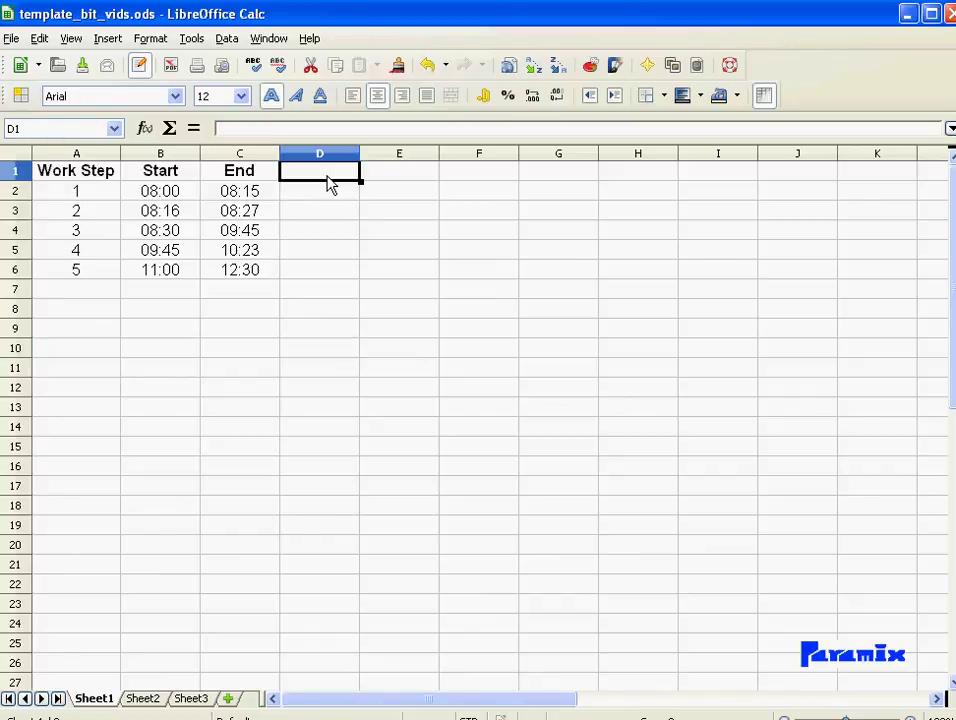
text(Duration)
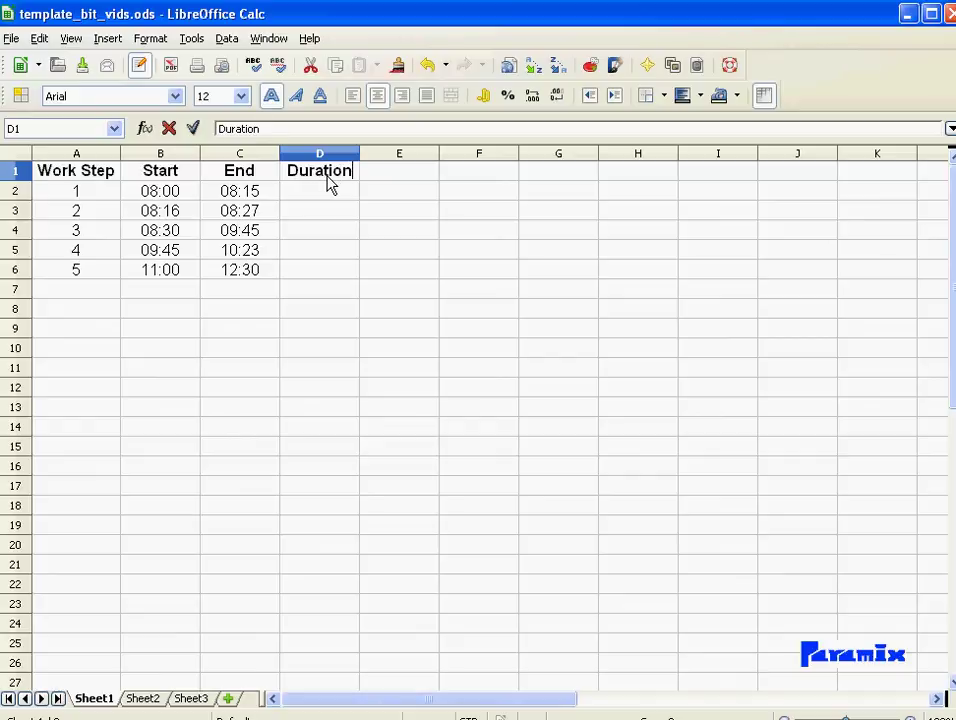
key(Return)
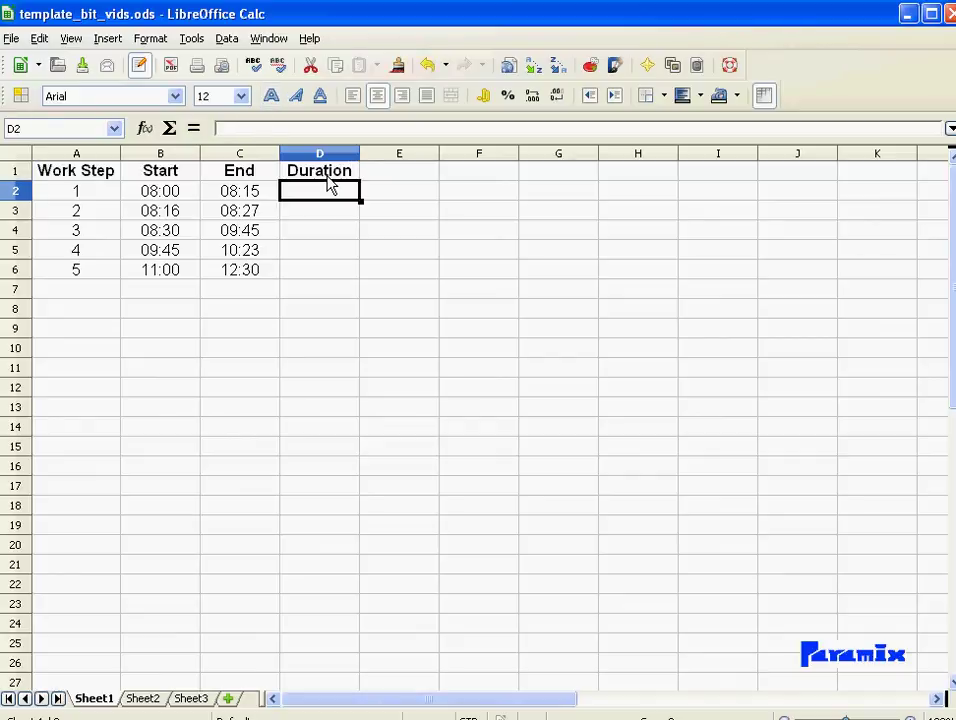